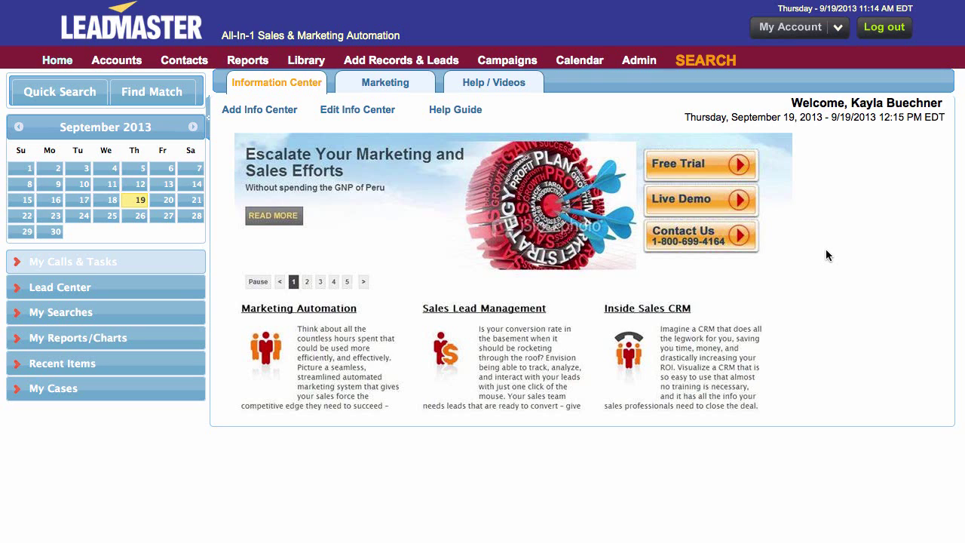
- Go through admin settings and Custom Forms / Web Forms / Quotes to reach Quote Settings
mouse_move(629, 65)
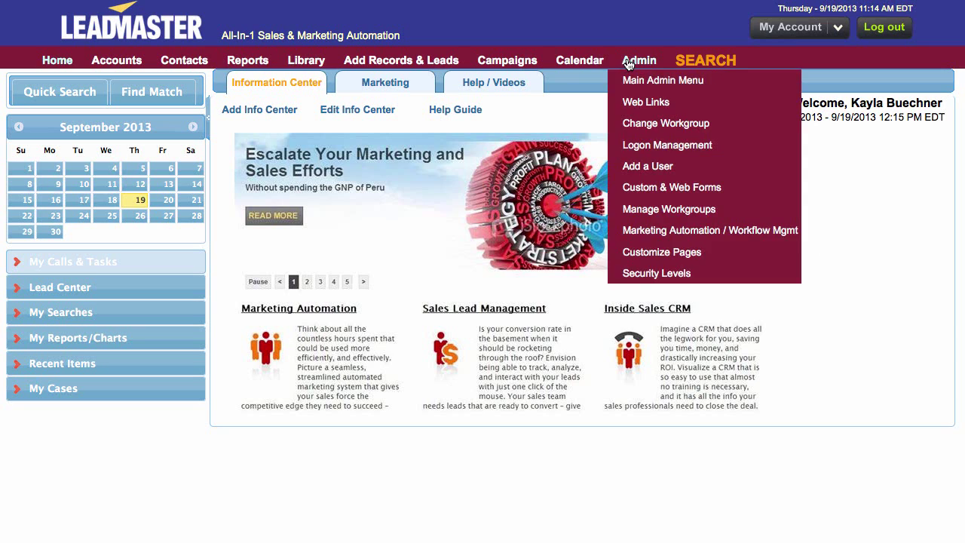
click(641, 80)
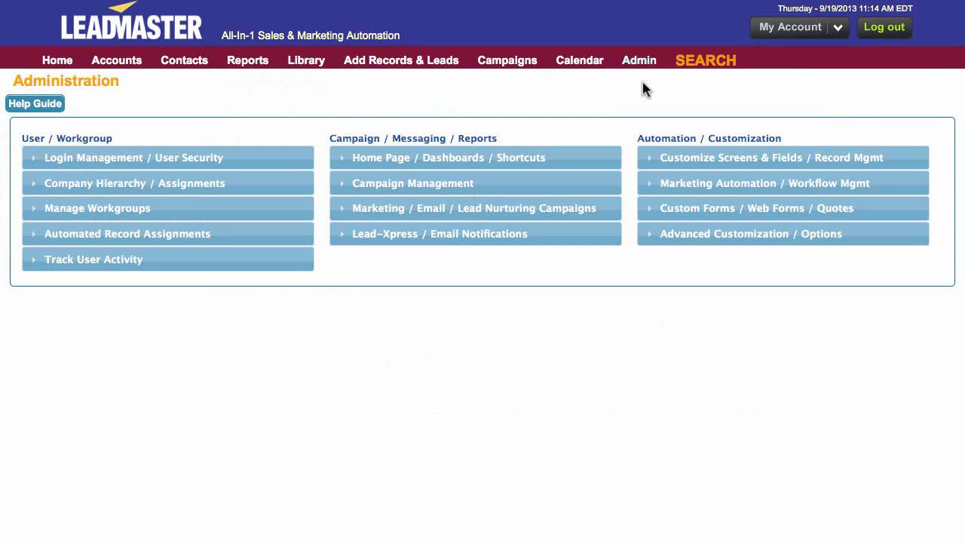
click(654, 213)
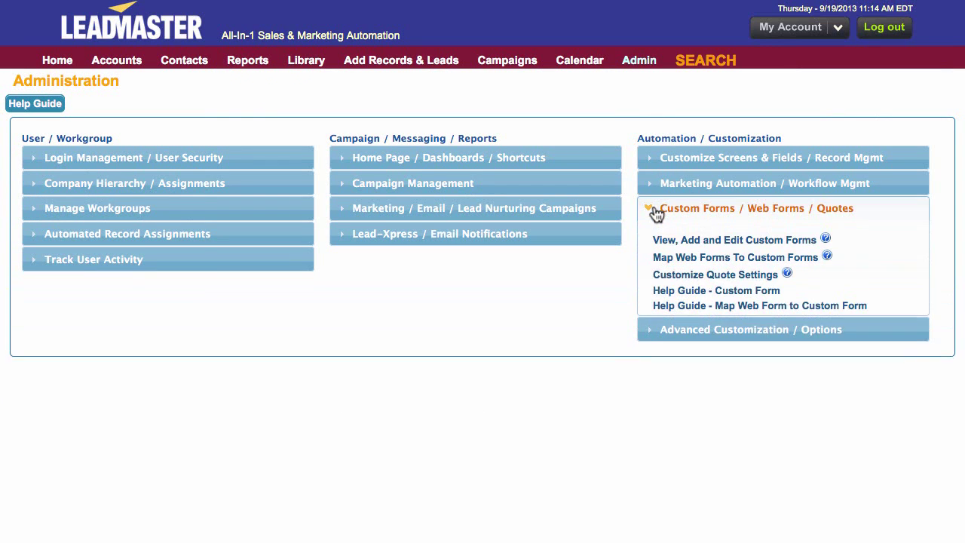
click(671, 278)
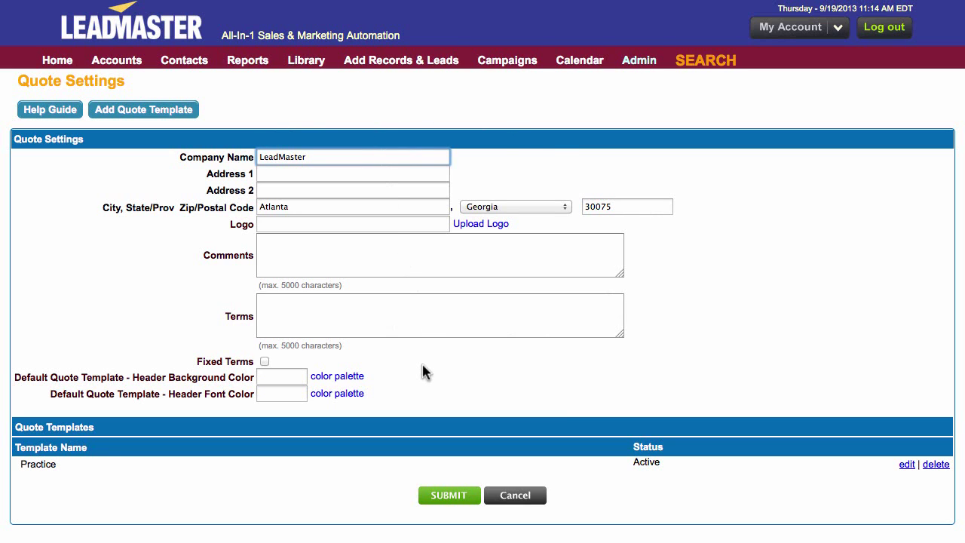
click(141, 117)
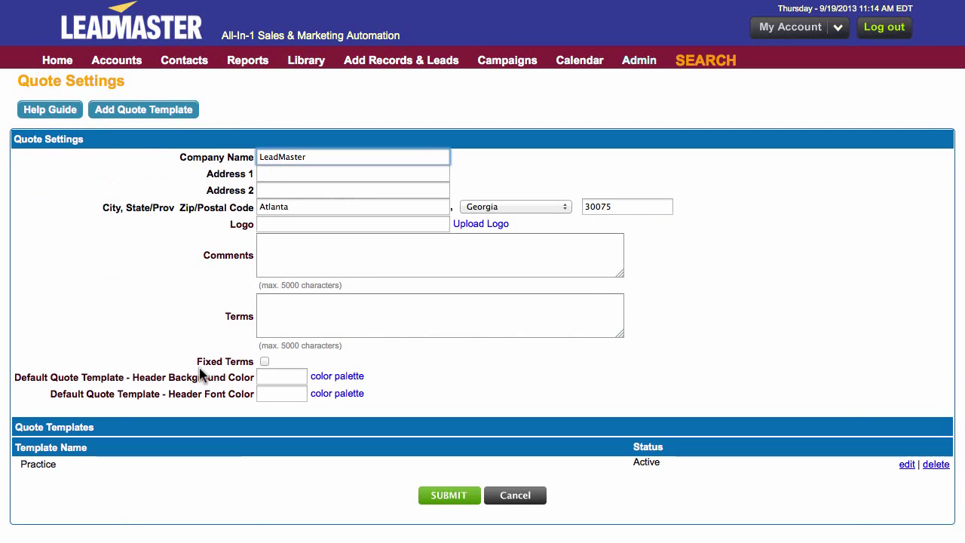
- Open the Practice quote template for editing and select its Order value
click(906, 464)
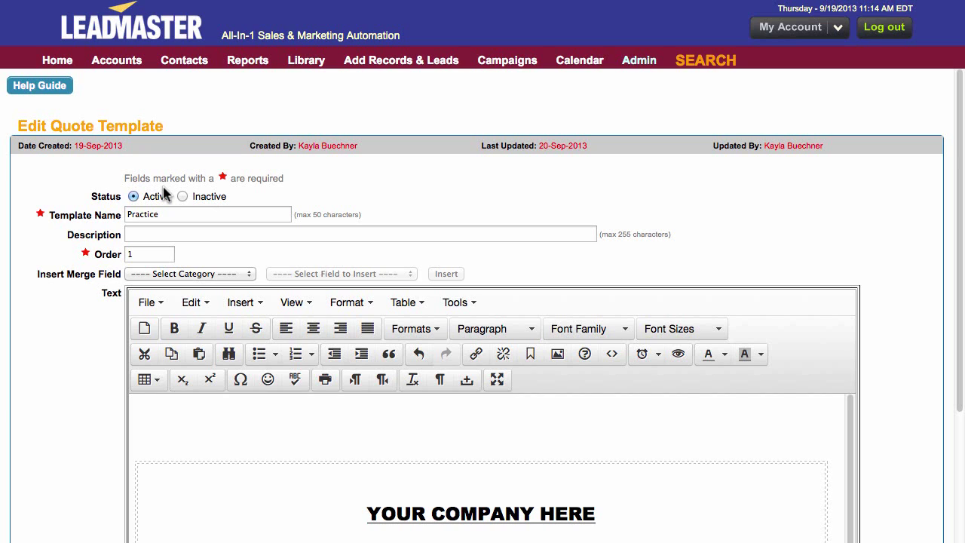
mouse_move(128, 71)
double_click(139, 255)
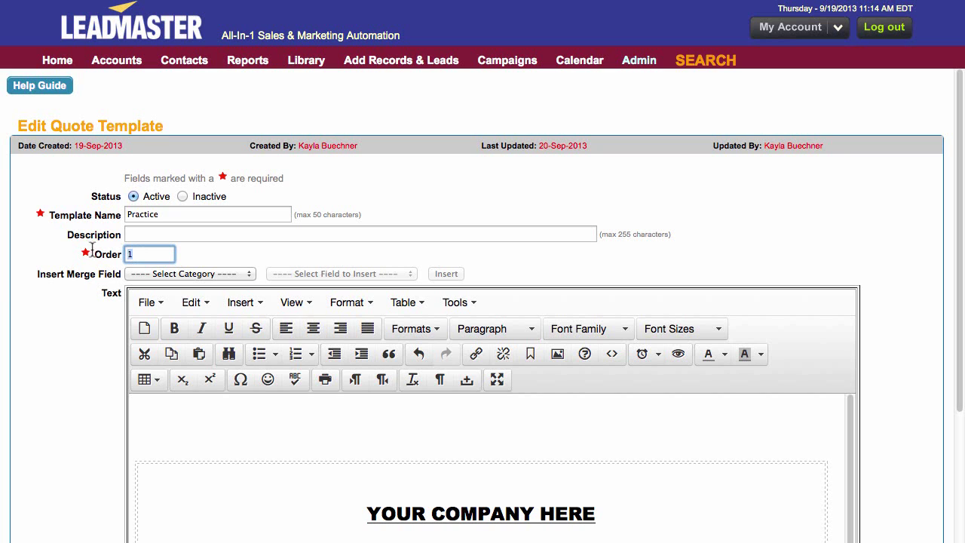
- Keep the Order at 1 and delete the YOUR COMPANY HERE heading from the header cell
text(1)
scroll(901, 348, down, 4)
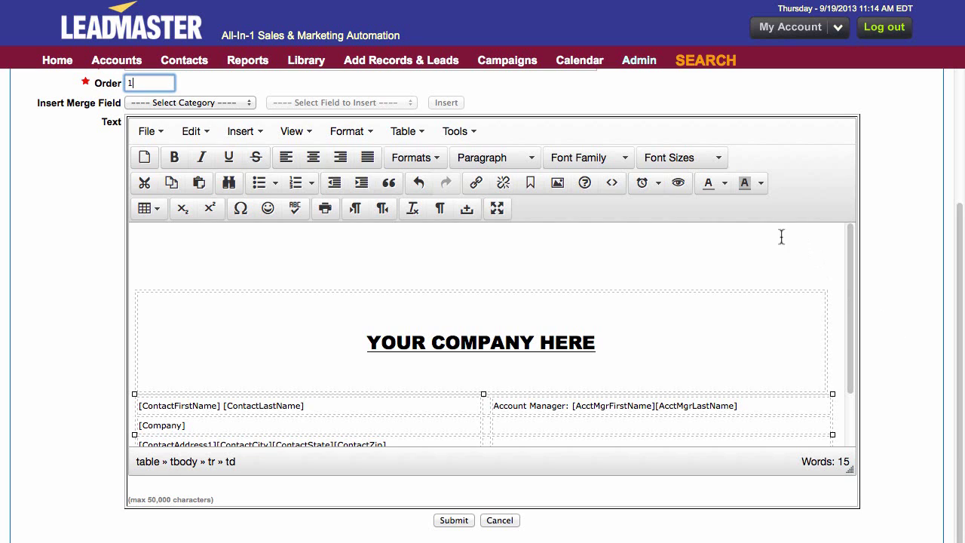
scroll(579, 322, down, 2)
scroll(579, 322, down, 1)
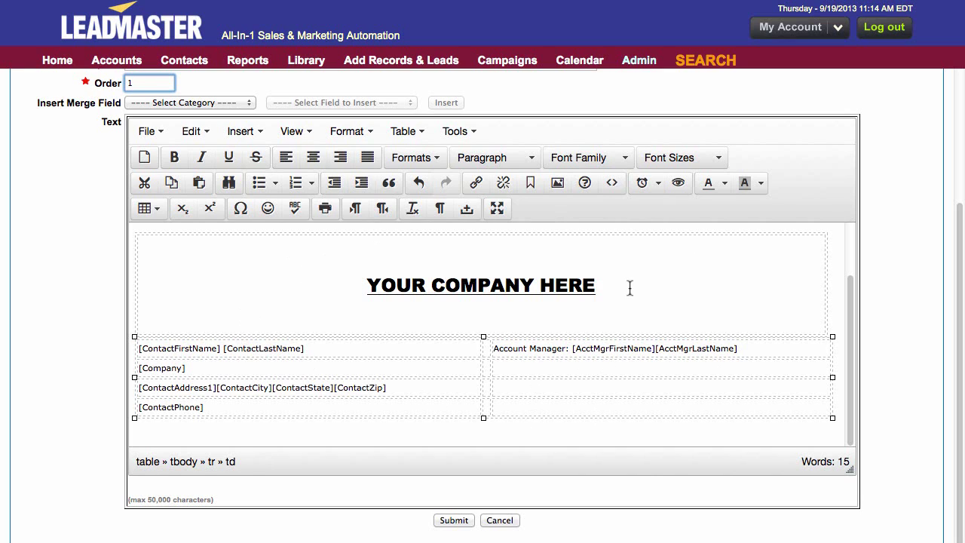
drag(629, 288, 377, 269)
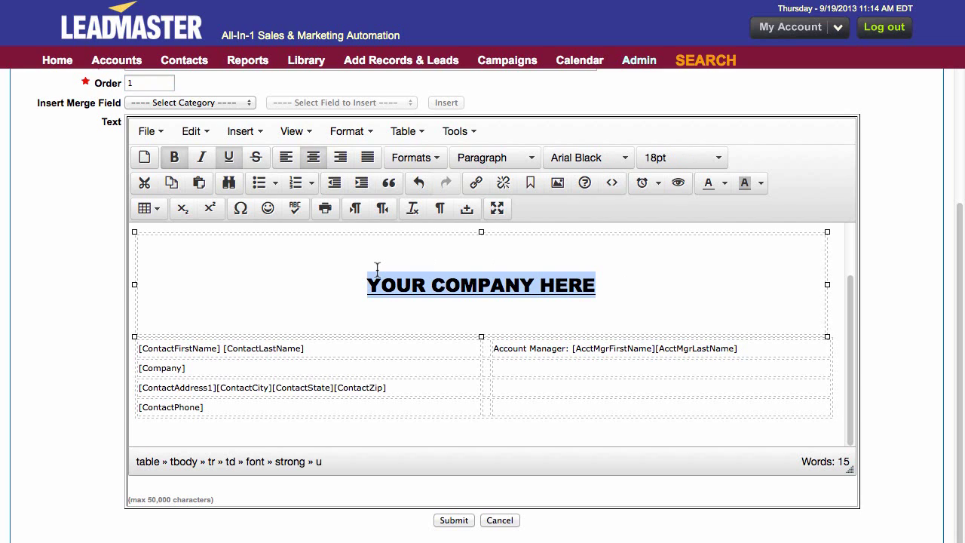
key(Delete)
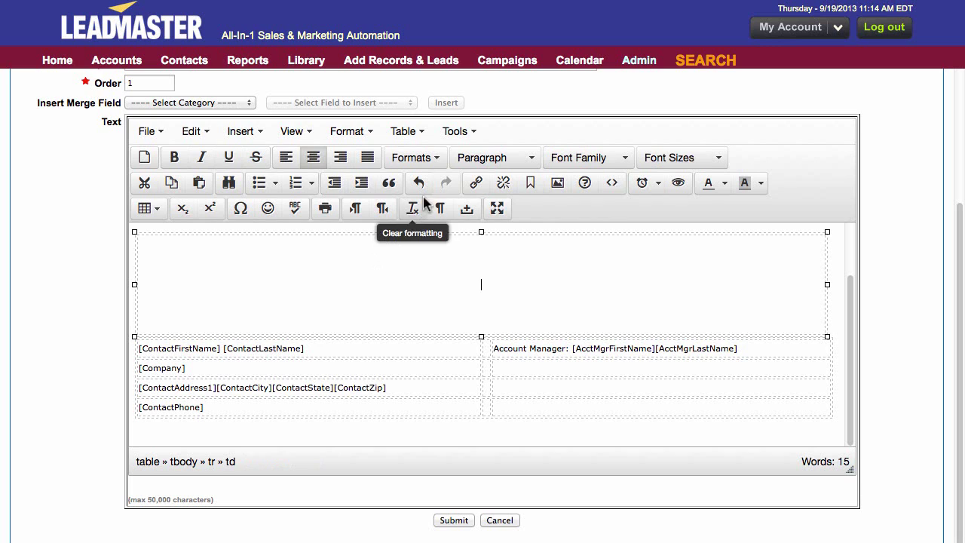
- Upload leadmaster-is-12-years-old.jpg from the Desktop as the header cell image
click(557, 183)
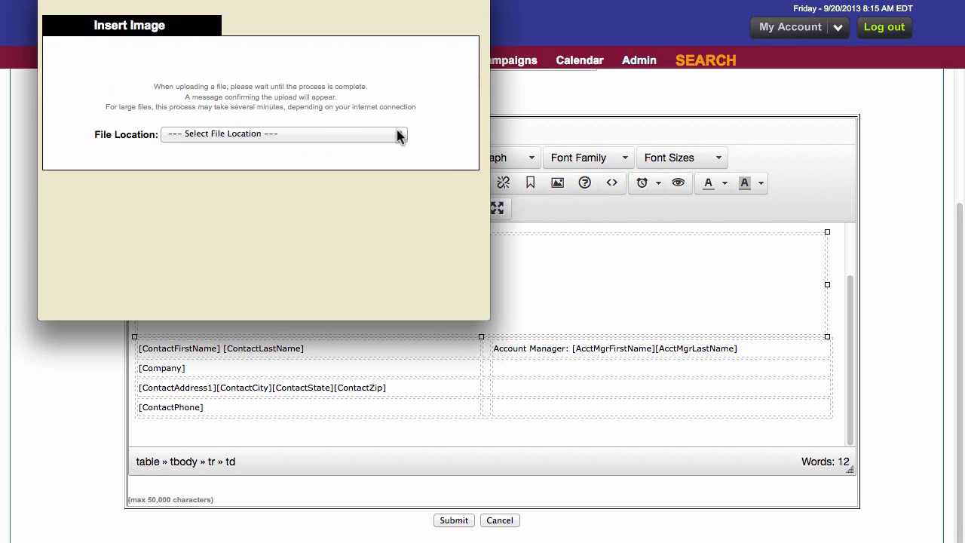
click(400, 135)
click(388, 159)
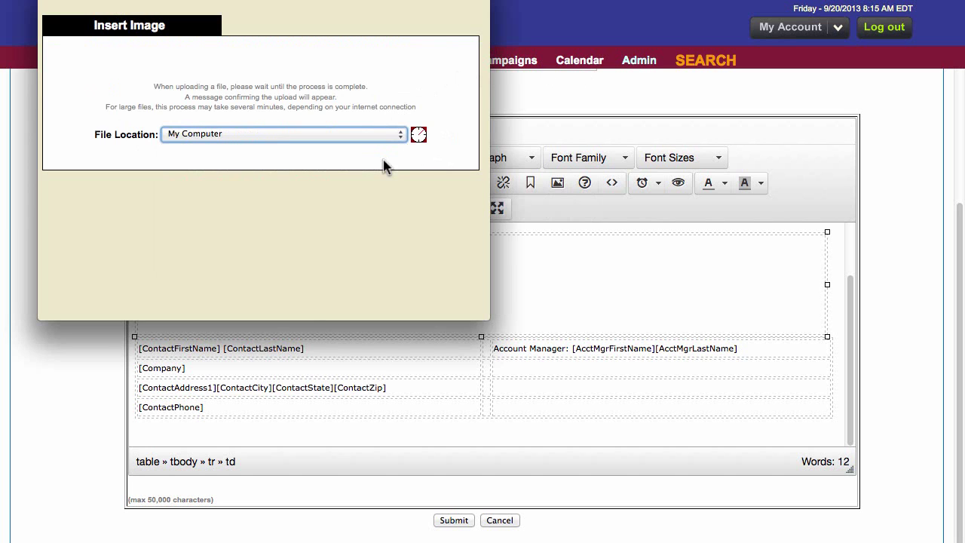
click(125, 104)
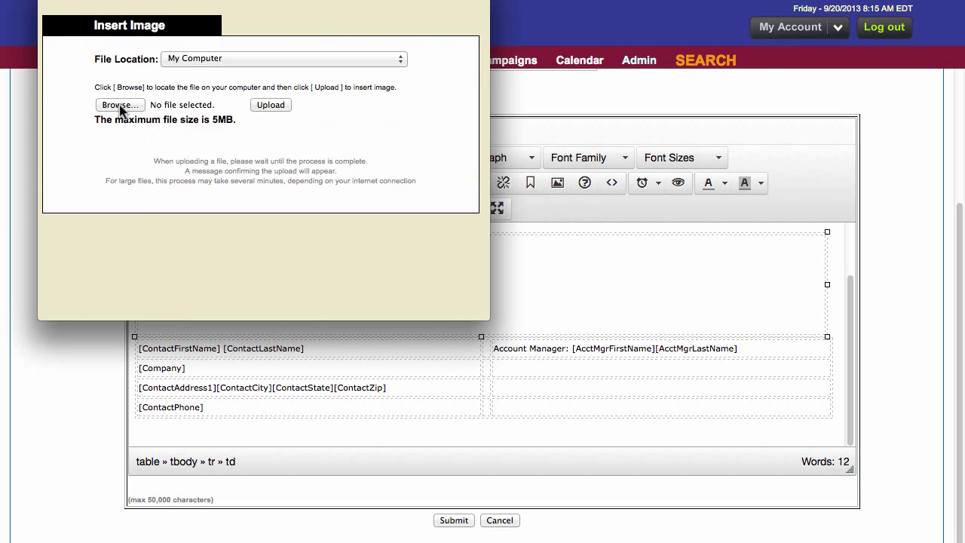
click(473, 175)
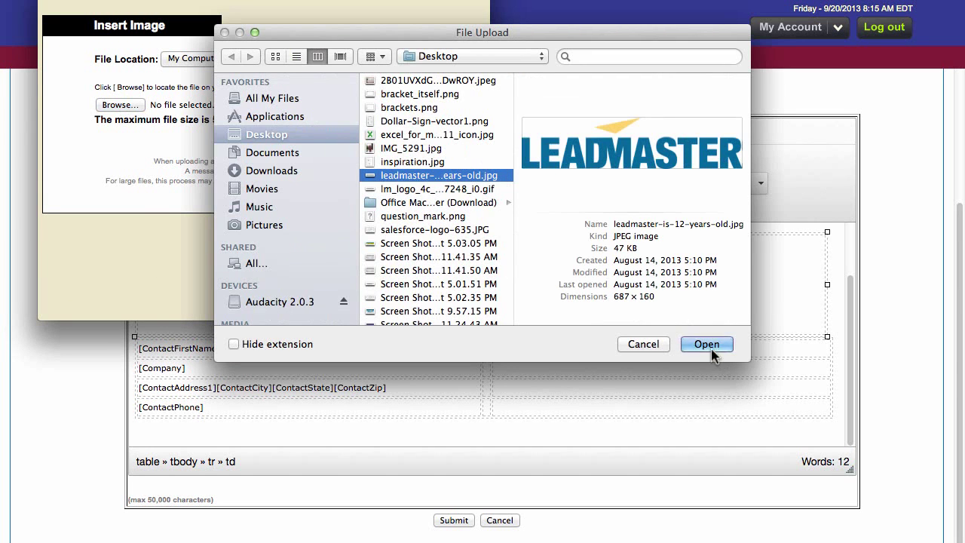
click(706, 344)
click(302, 105)
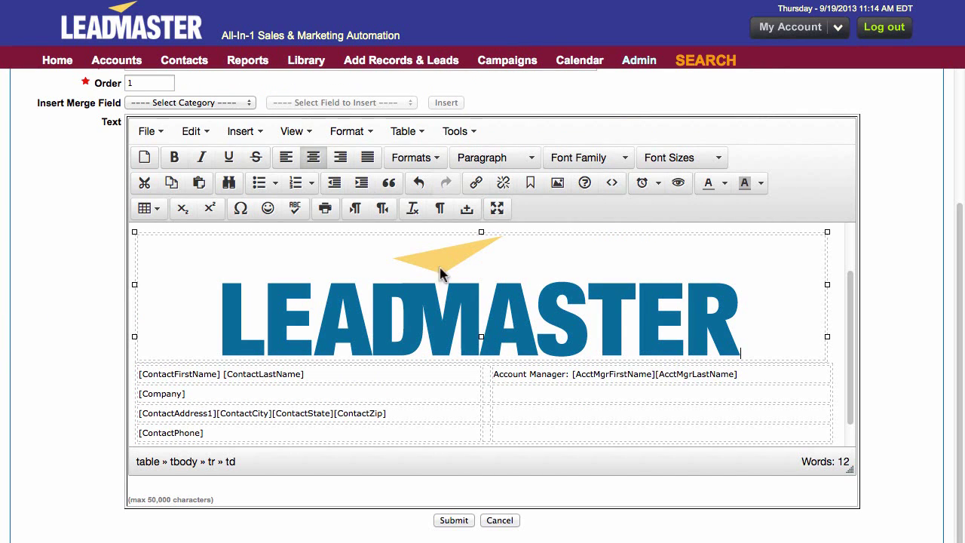
- Shrink the LeadMaster logo in two resizes and centre it in the header cell
click(633, 320)
drag(741, 354, 651, 323)
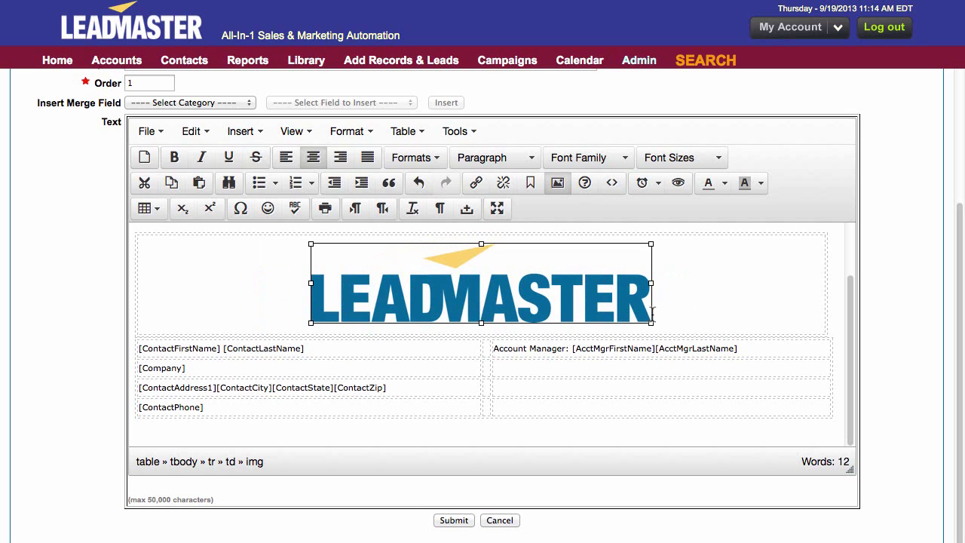
click(316, 156)
drag(650, 320, 579, 316)
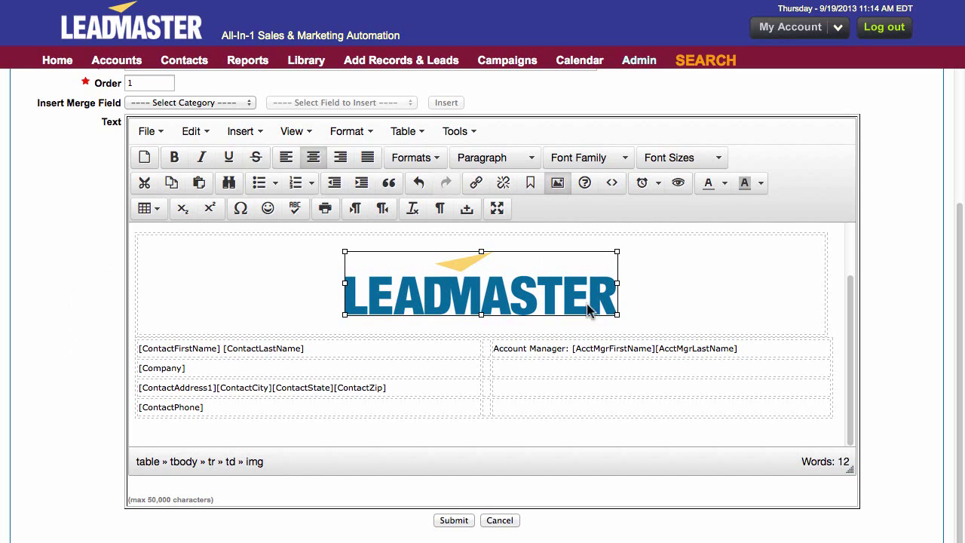
- Insert a one-cell table below the contact fields and widen it across the template
click(143, 211)
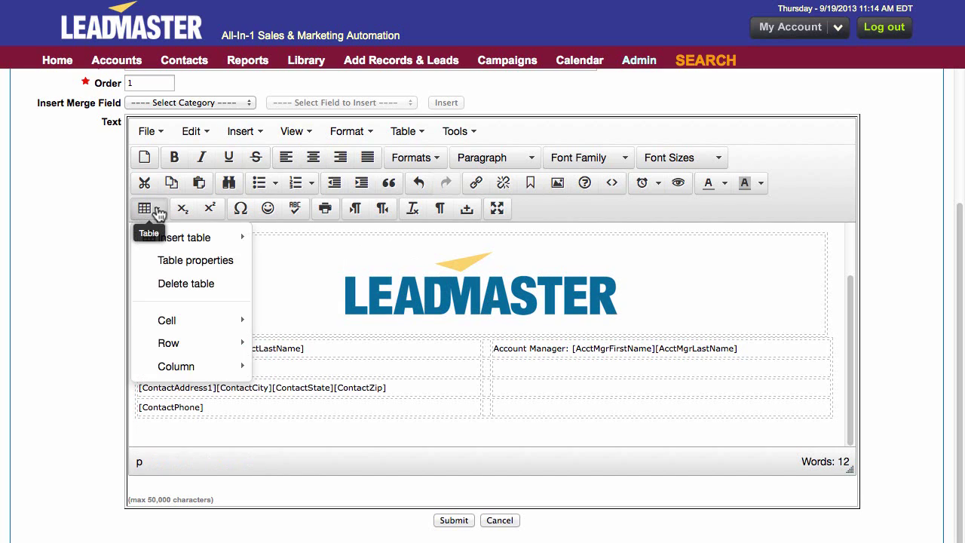
mouse_move(149, 236)
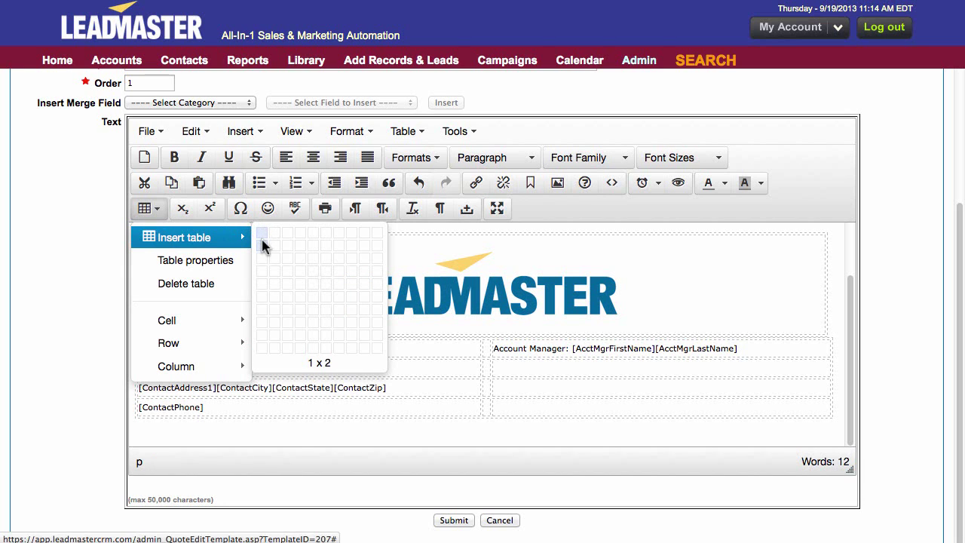
click(262, 238)
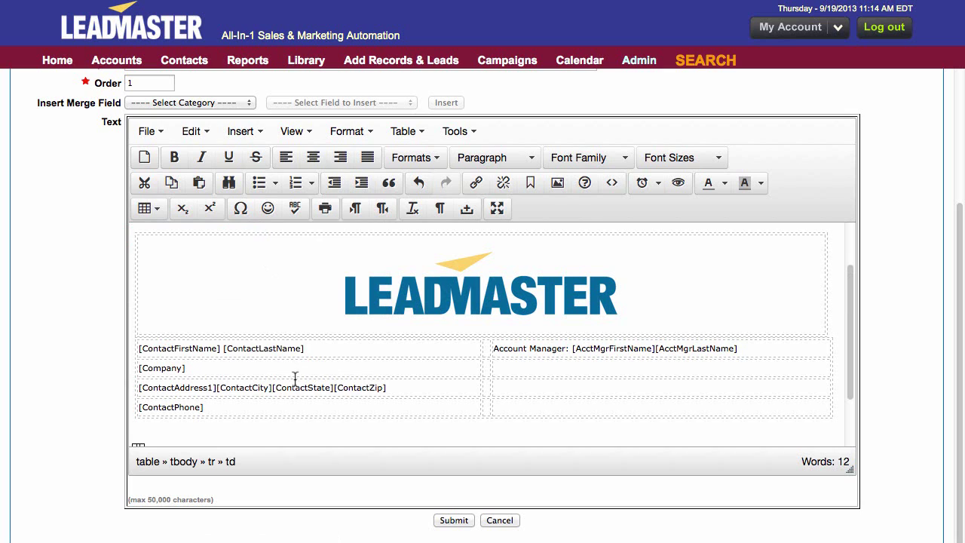
scroll(295, 382, down, 3)
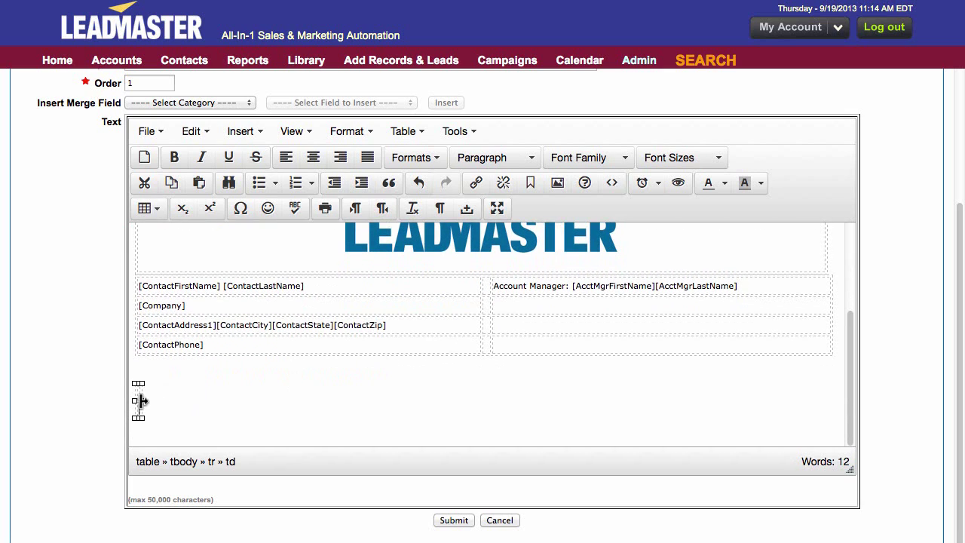
drag(139, 400, 837, 392)
click(379, 392)
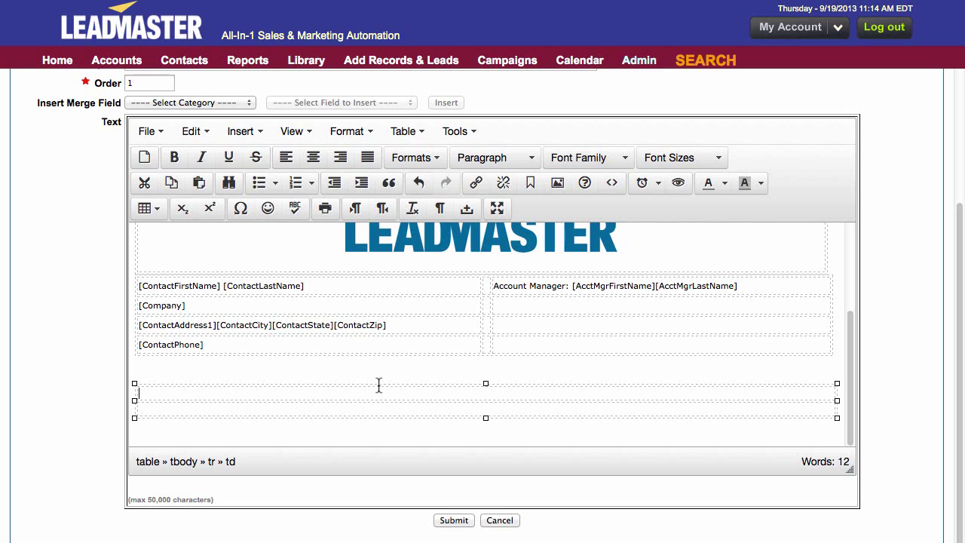
- Insert the Quote Information merge fields [QuoteLineItems] and [QuoteNumber] into the new table
click(251, 105)
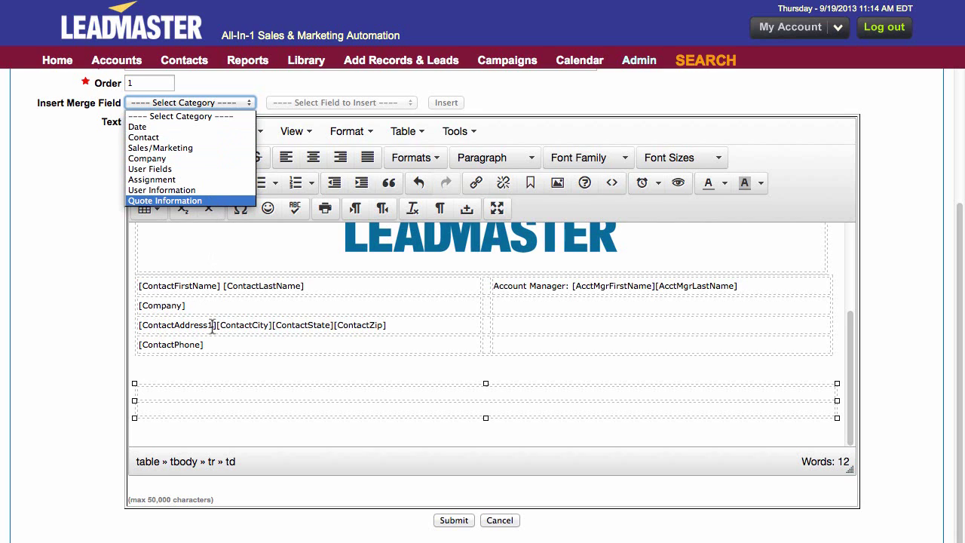
click(188, 202)
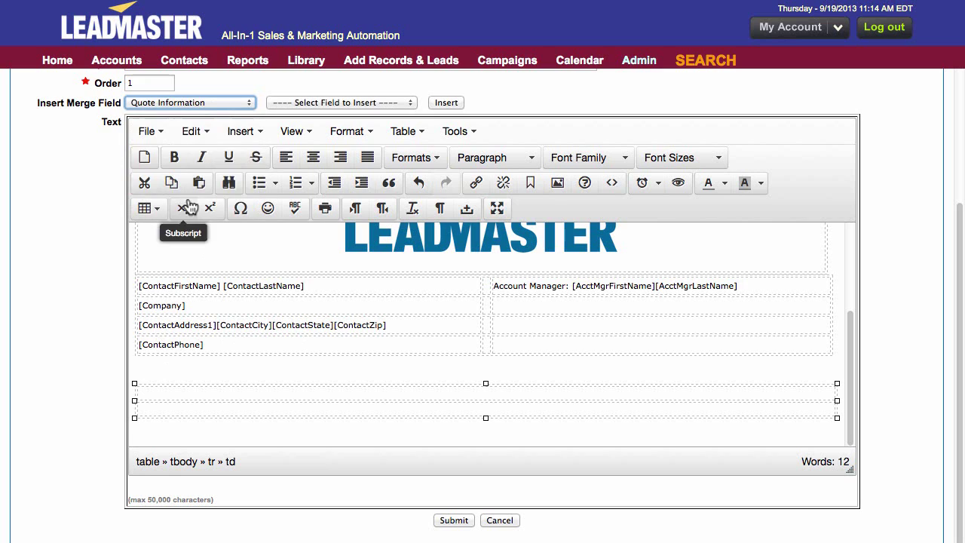
click(411, 104)
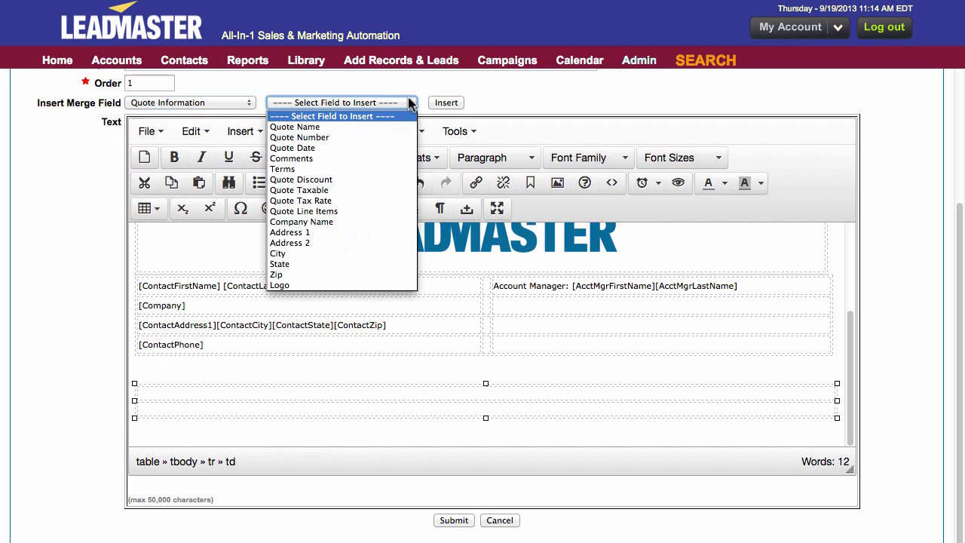
click(388, 215)
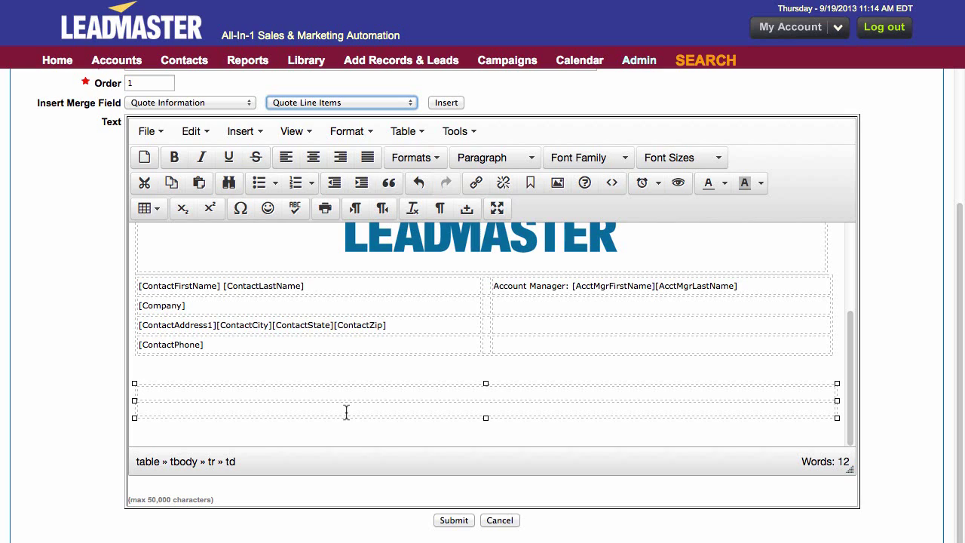
click(442, 105)
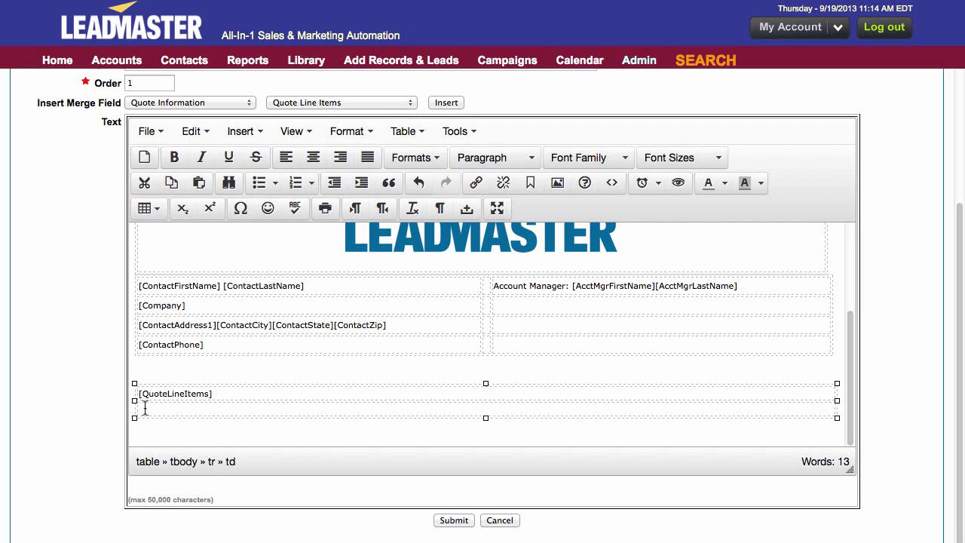
click(412, 102)
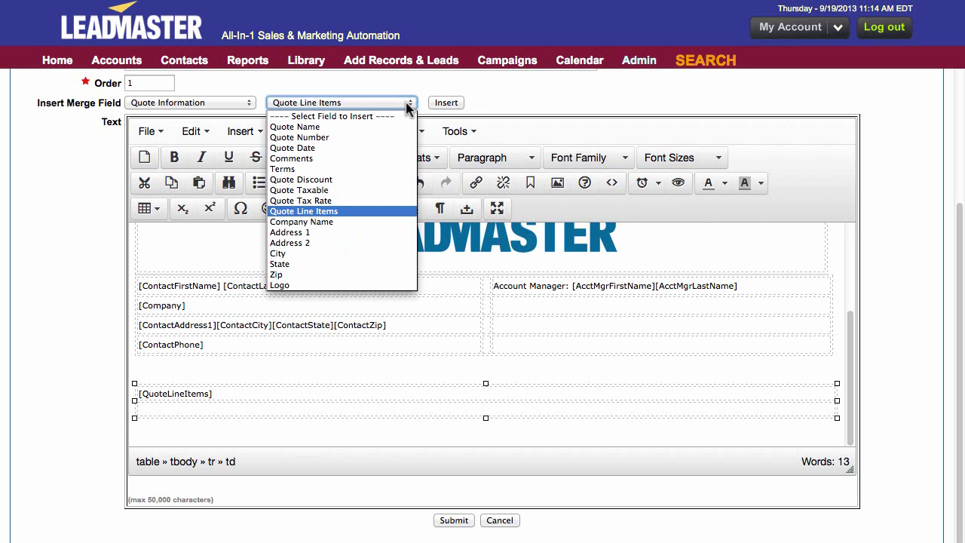
click(392, 138)
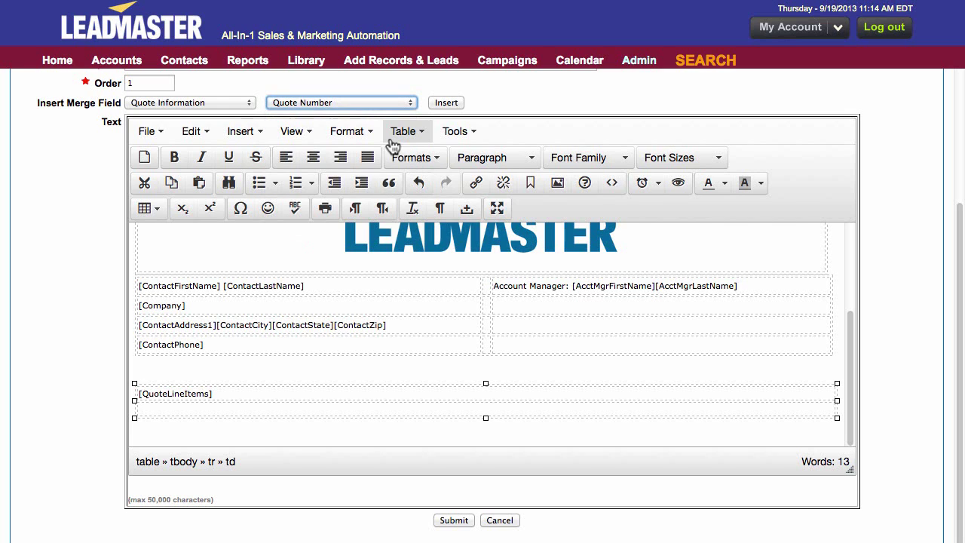
click(444, 103)
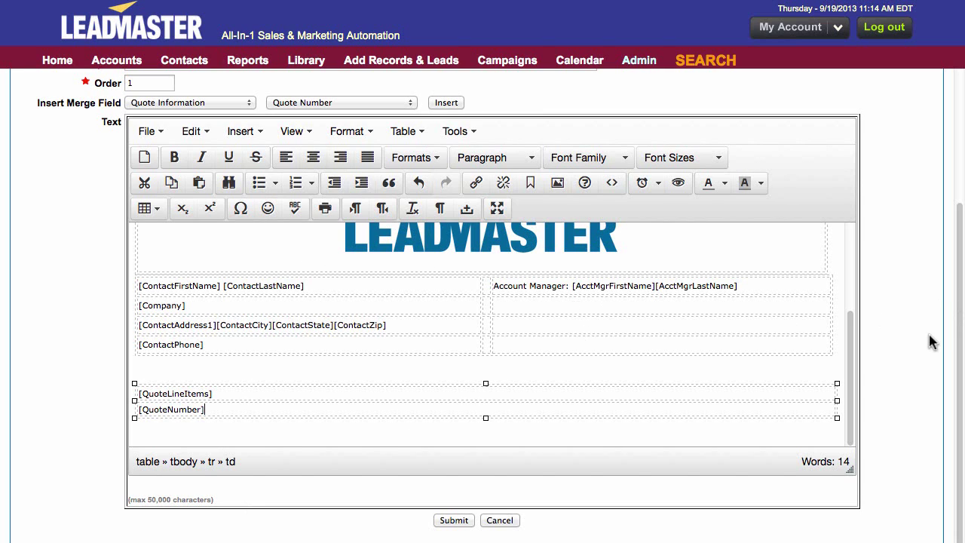
- Submit the template, then open the Chaira Relaxation account from the Accounts list
click(454, 521)
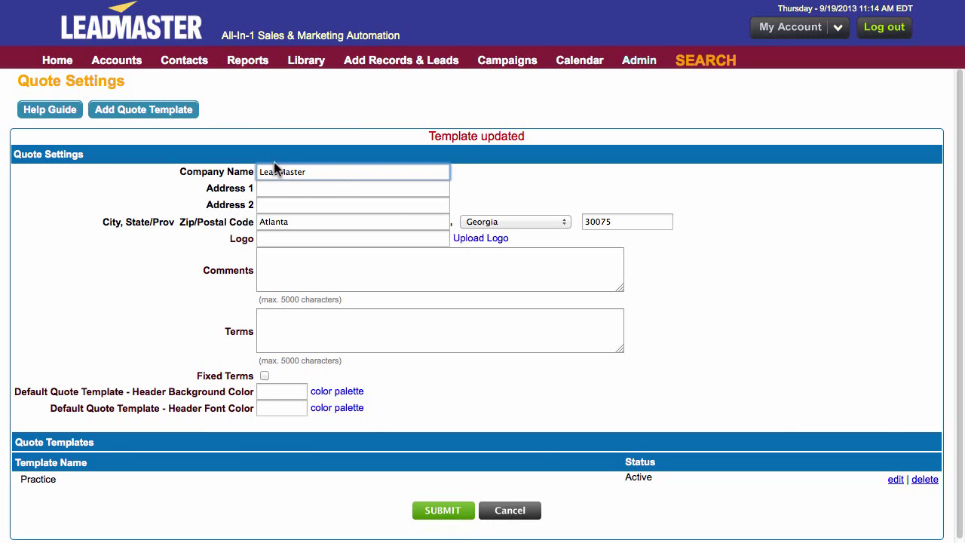
click(111, 65)
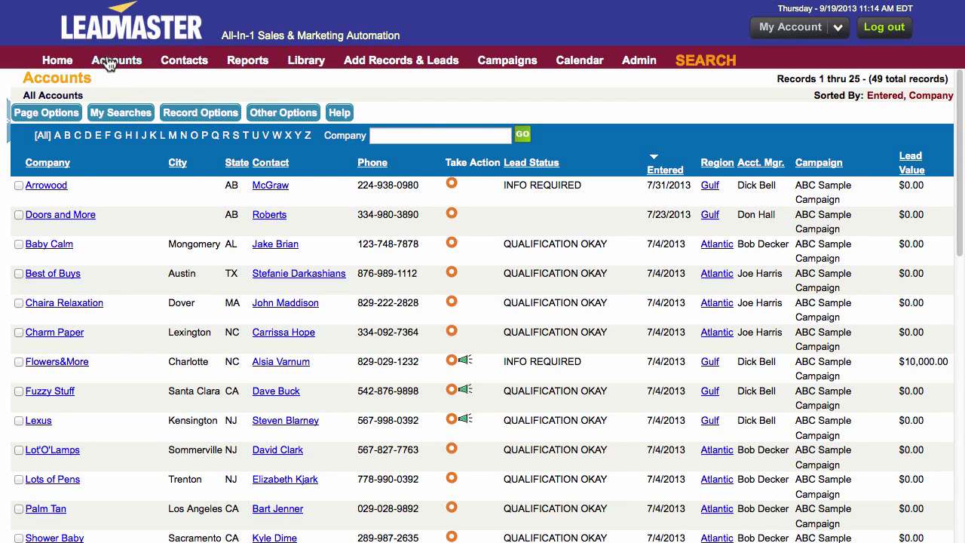
click(45, 307)
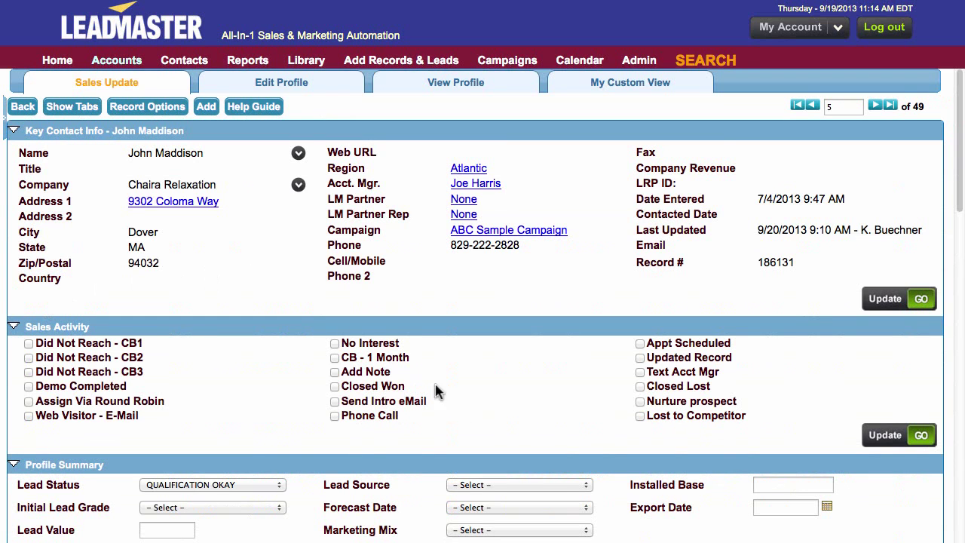
- Scroll down to the Quote section and open quote 10065 for editing
scroll(465, 422, down, 2)
scroll(463, 419, down, 10)
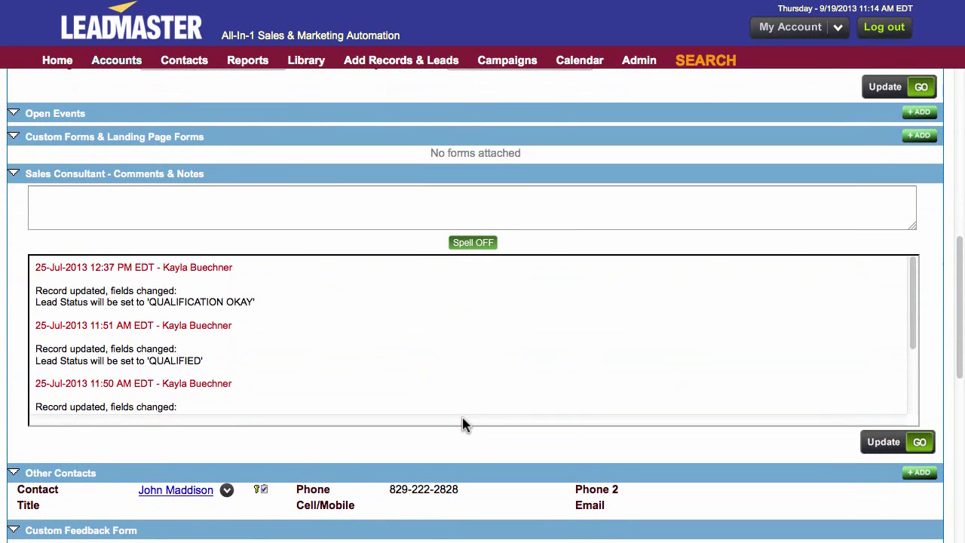
scroll(463, 422, down, 3)
scroll(448, 460, down, 5)
scroll(448, 462, down, 5)
scroll(448, 462, down, 1)
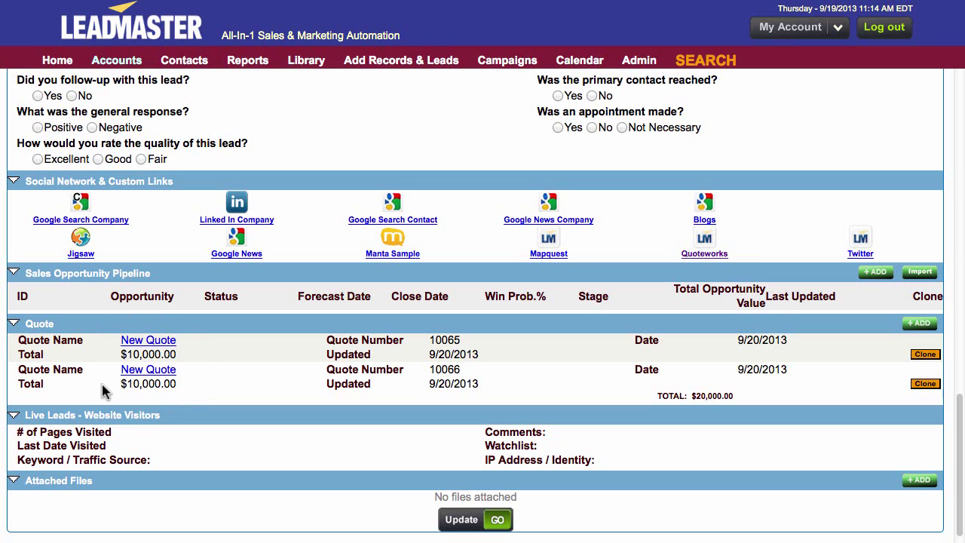
click(147, 344)
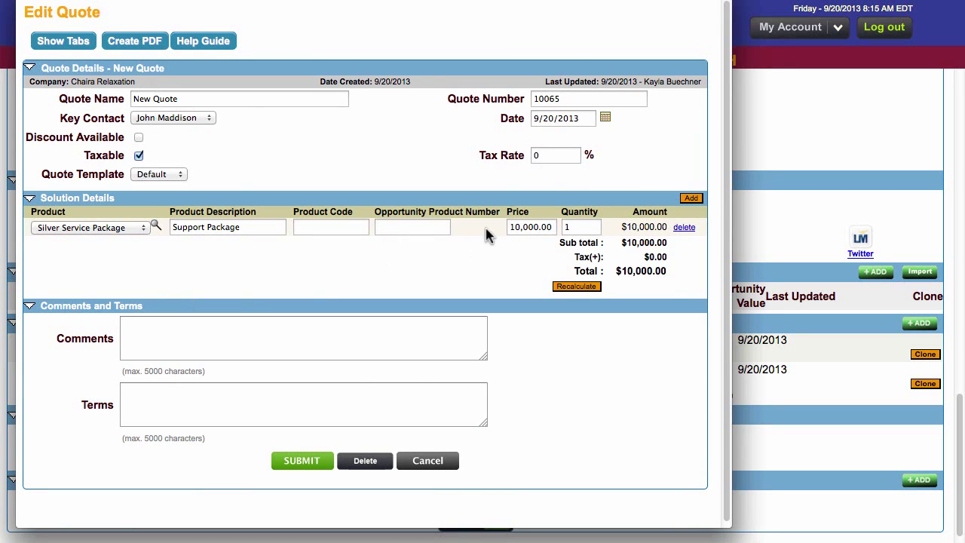
click(140, 49)
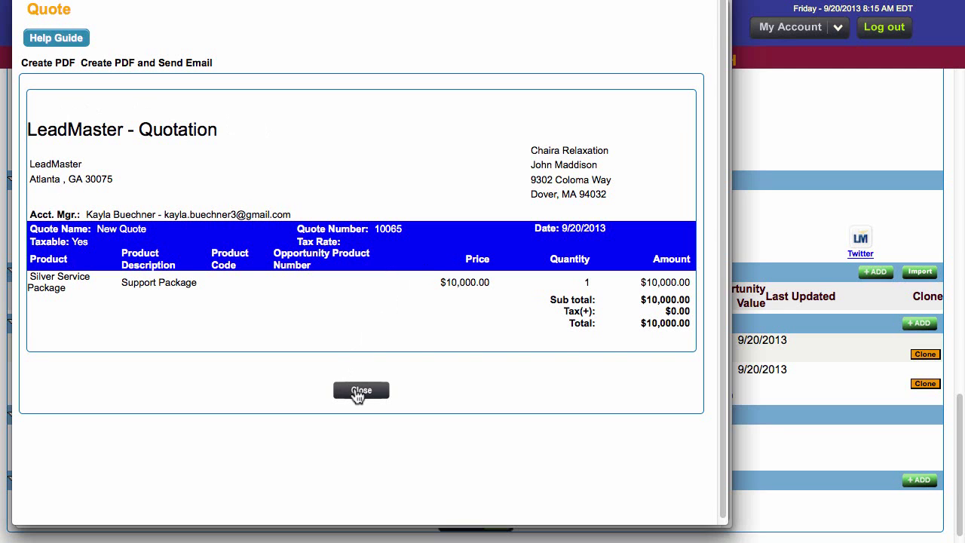
click(359, 392)
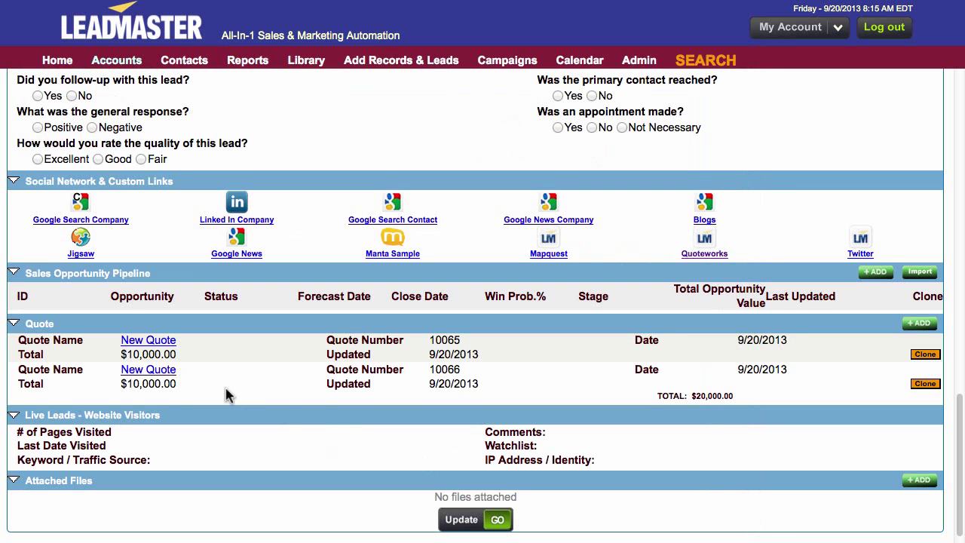
- Open quote 10066 and preview its PDF with the logo, line items and quote number
click(150, 374)
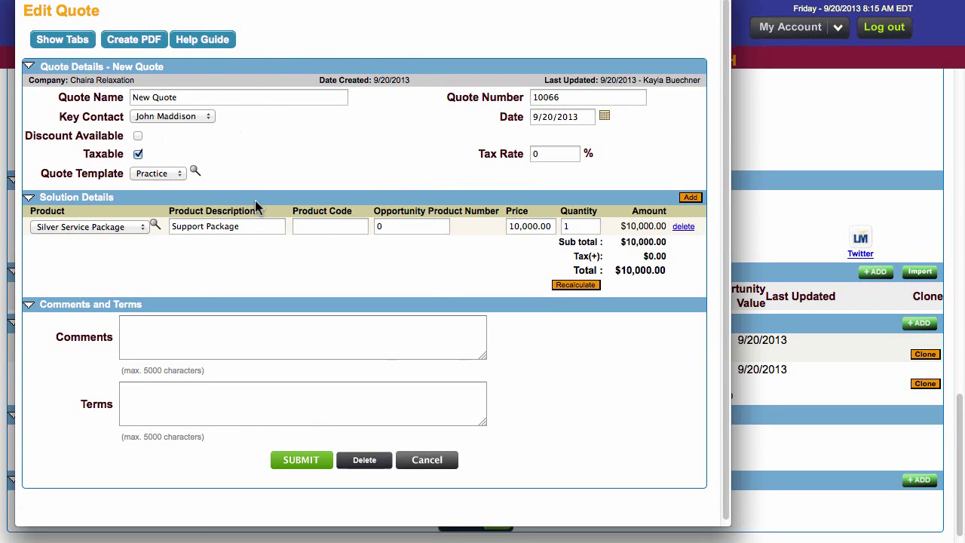
click(134, 39)
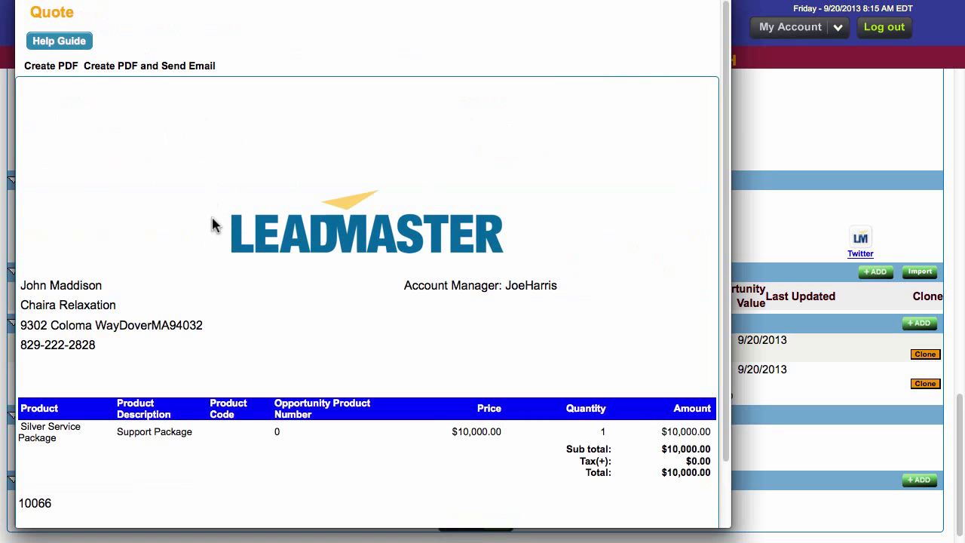
scroll(246, 329, down, 2)
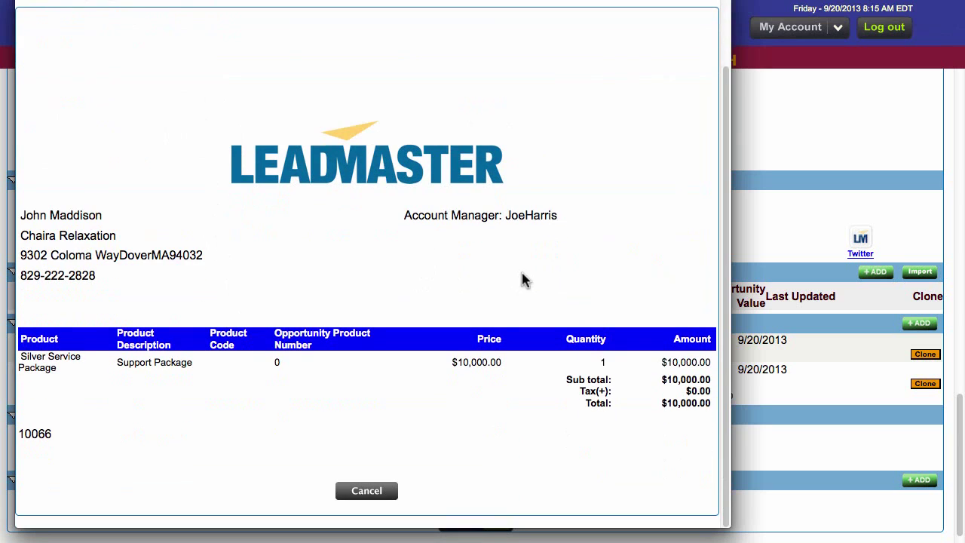